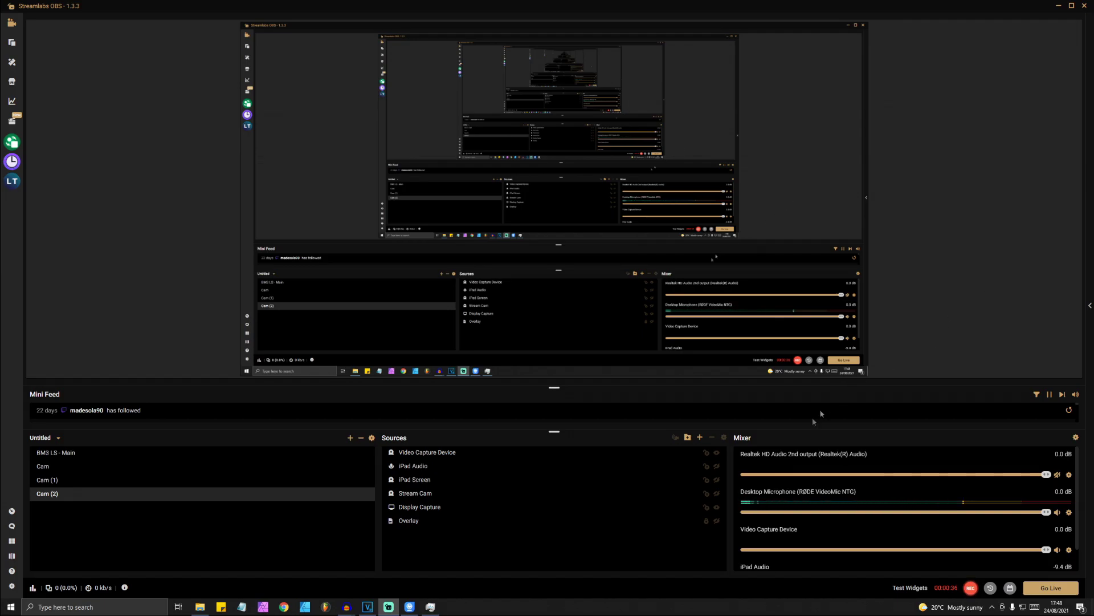
# Add a new Video Capture Device source to the Cam (2) scene instead of reusing an existing one
pyautogui.click(700, 438)
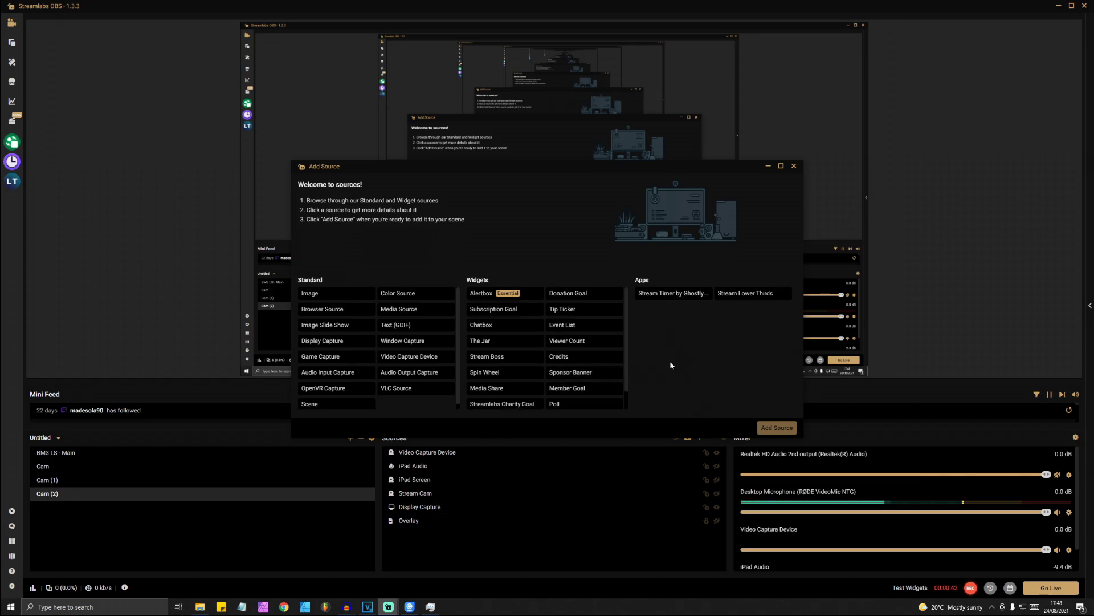
pyautogui.moveTo(658, 171); pyautogui.dragTo(751, 83)
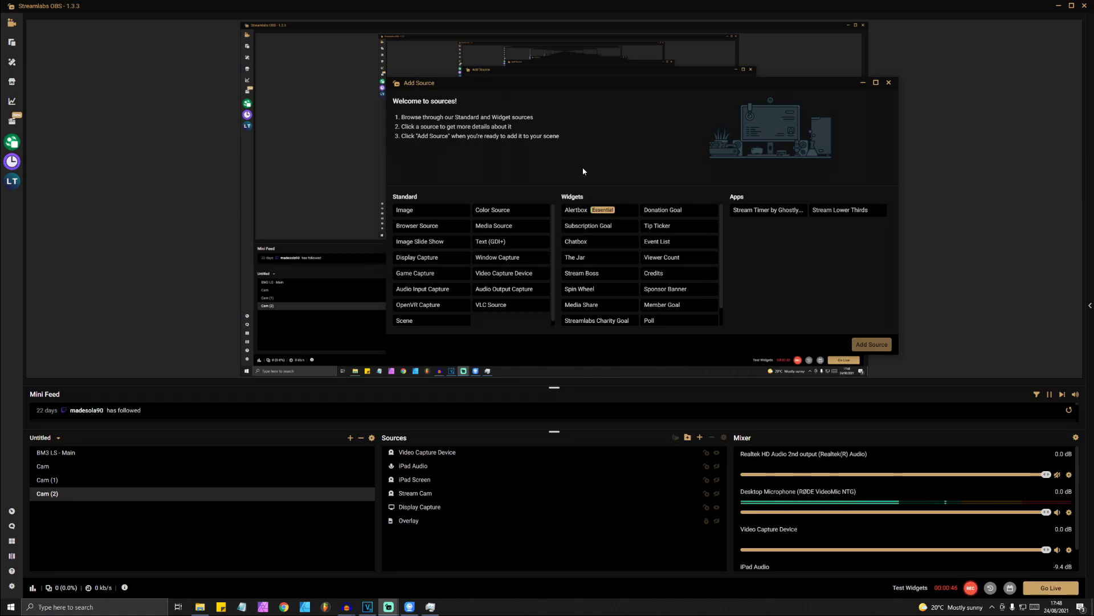
pyautogui.click(513, 278)
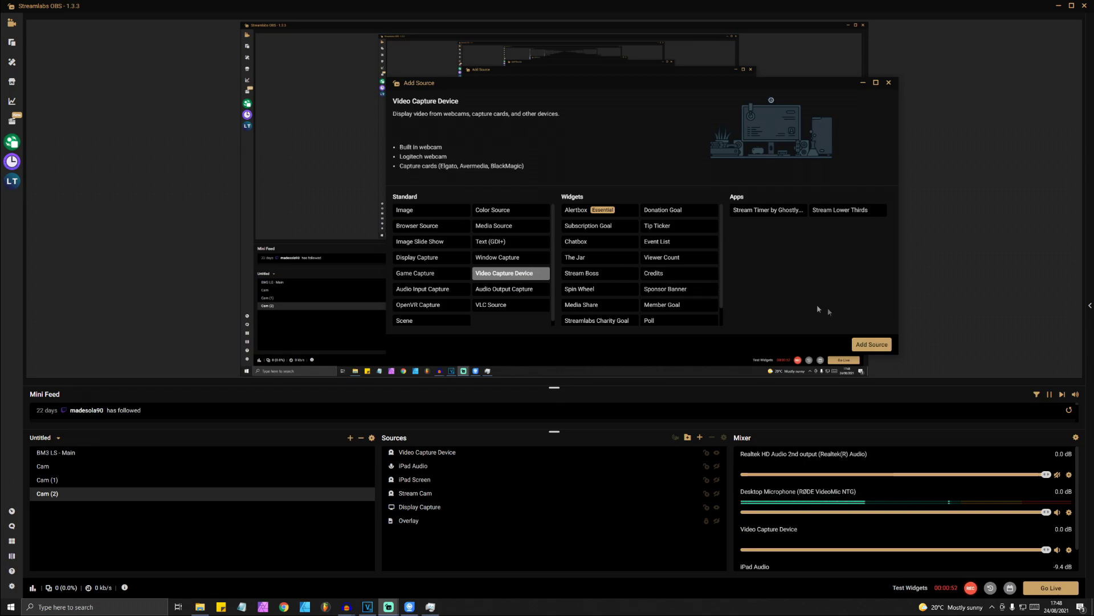
pyautogui.click(872, 345)
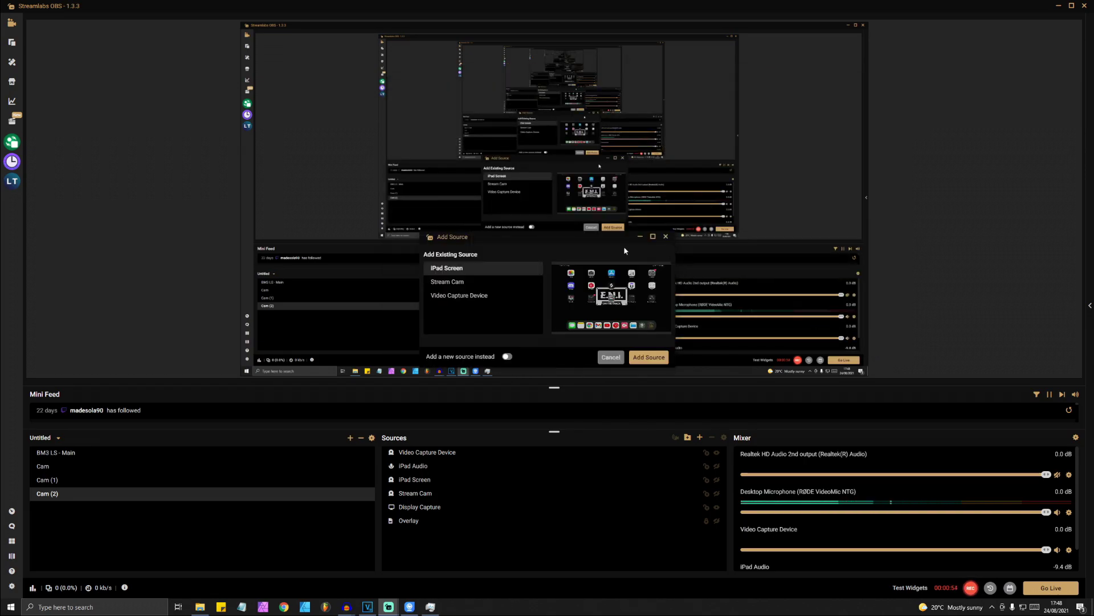
pyautogui.moveTo(552, 238); pyautogui.dragTo(591, 61)
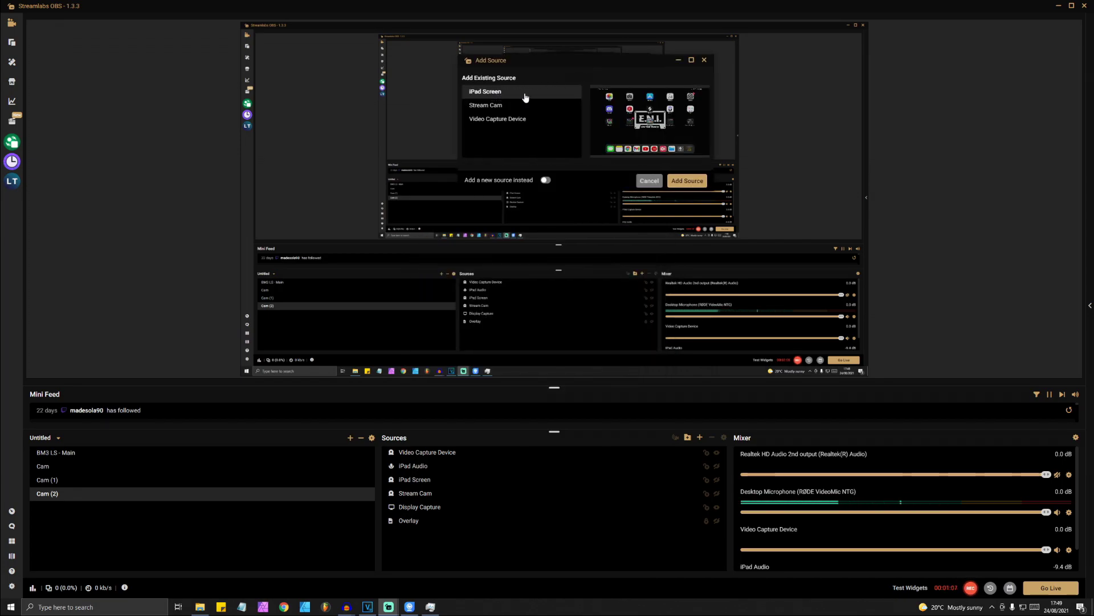
pyautogui.click(547, 181)
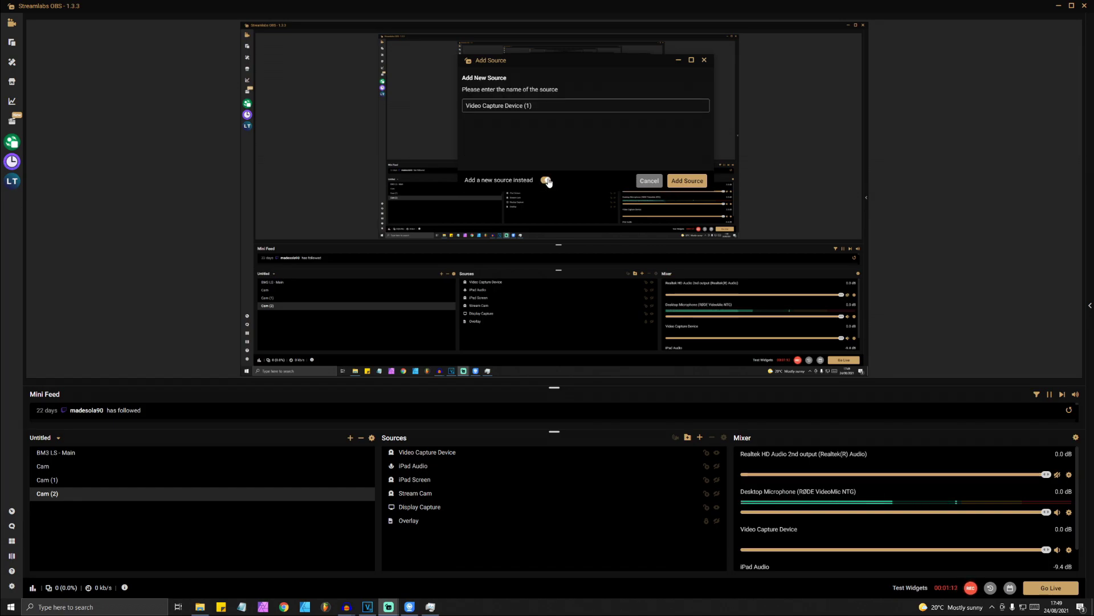
pyautogui.click(687, 181)
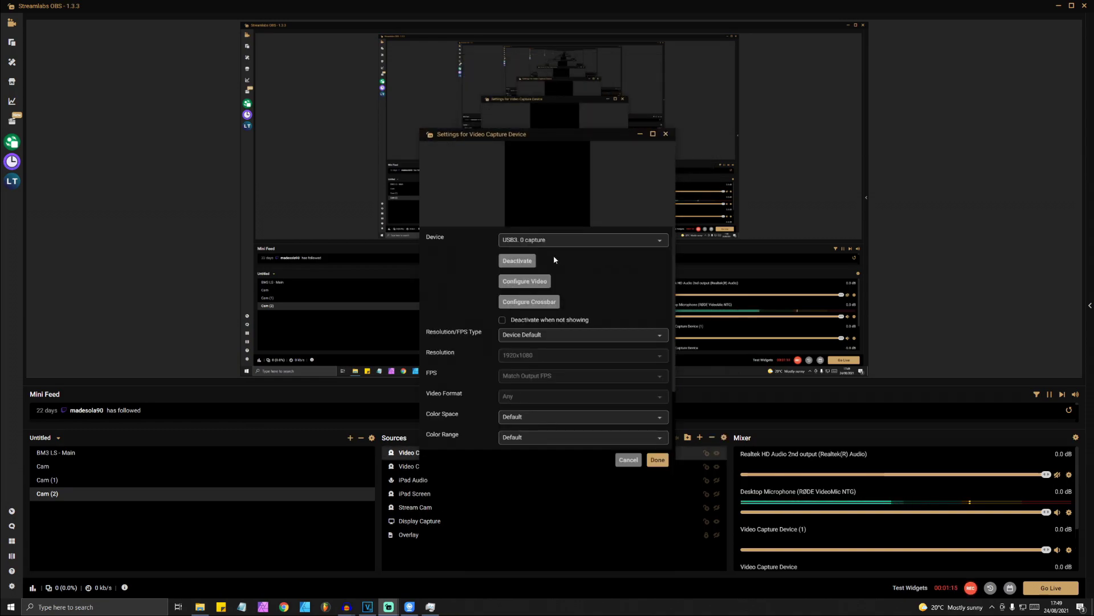
# Choose USB3. 0 capture as the device for the video capture source and cancel out of its settings
pyautogui.click(544, 240)
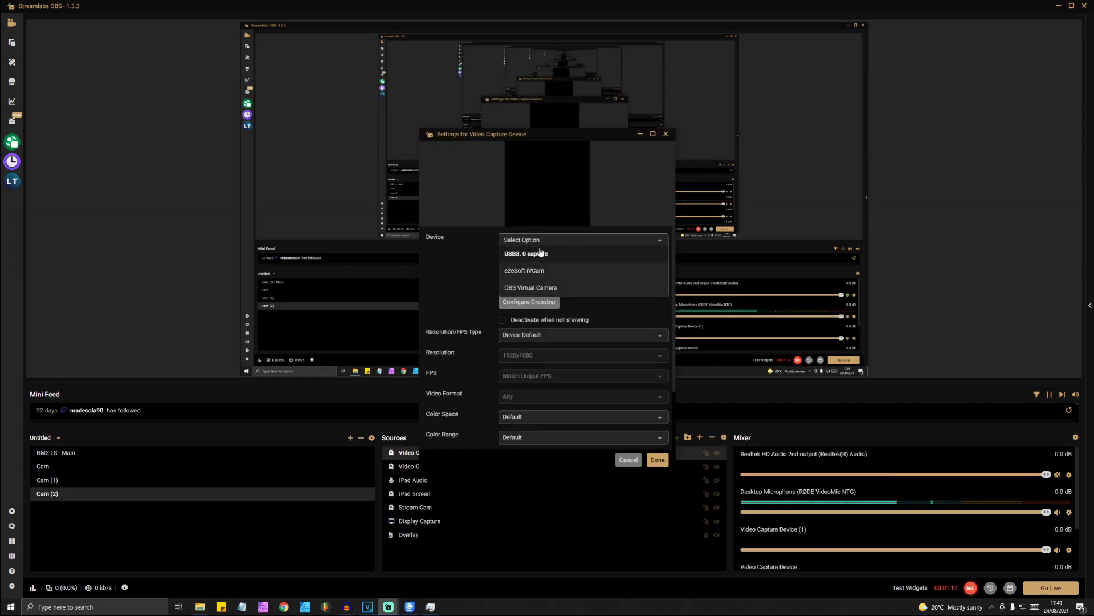
pyautogui.click(541, 253)
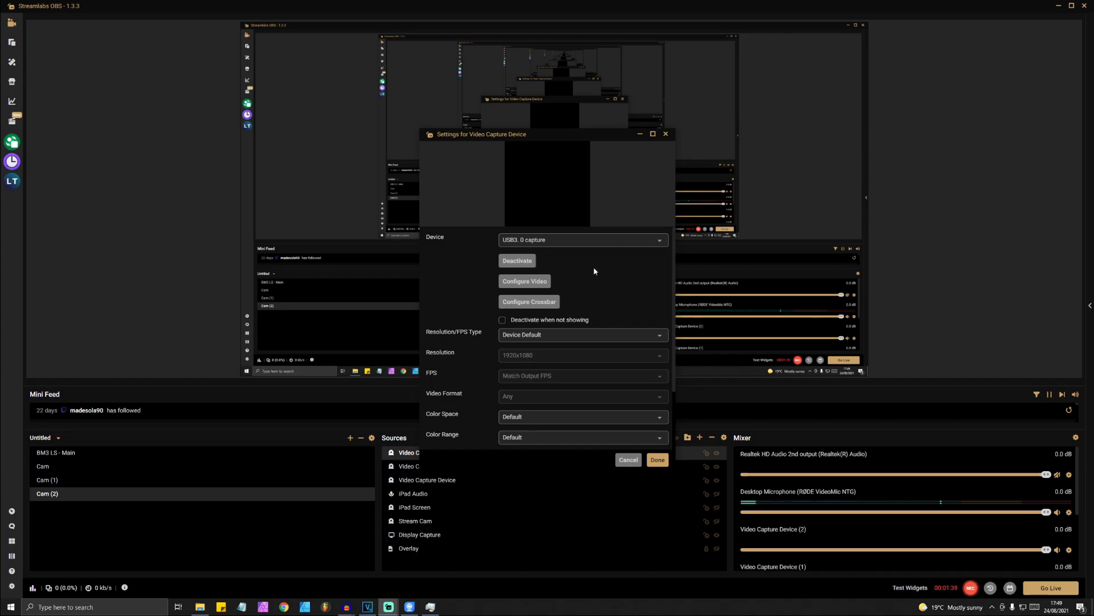
pyautogui.click(630, 460)
pyautogui.click(700, 437)
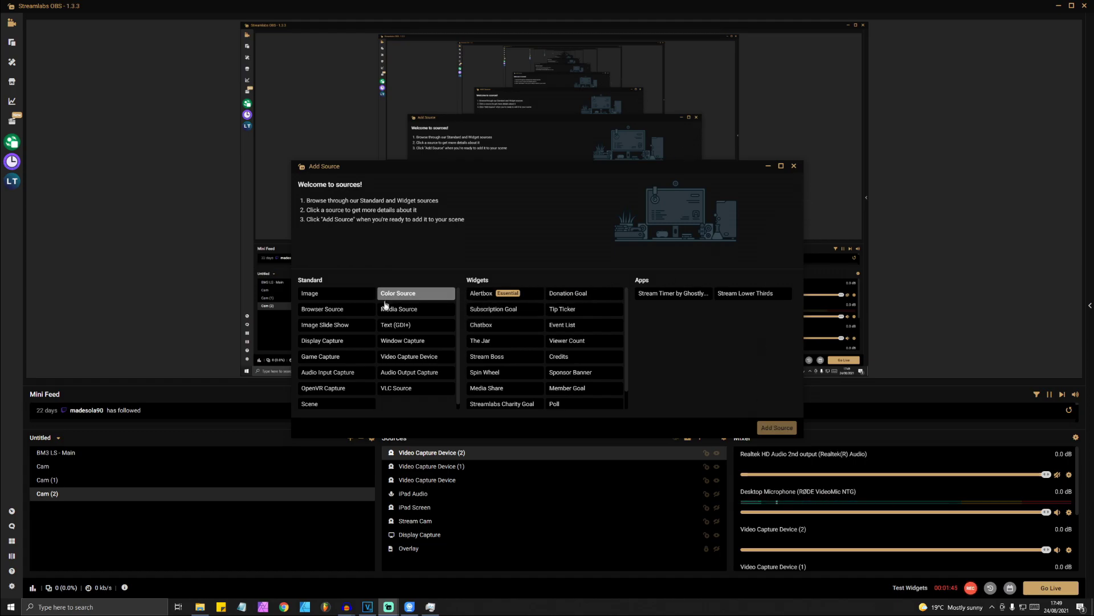
pyautogui.click(412, 357)
pyautogui.click(777, 427)
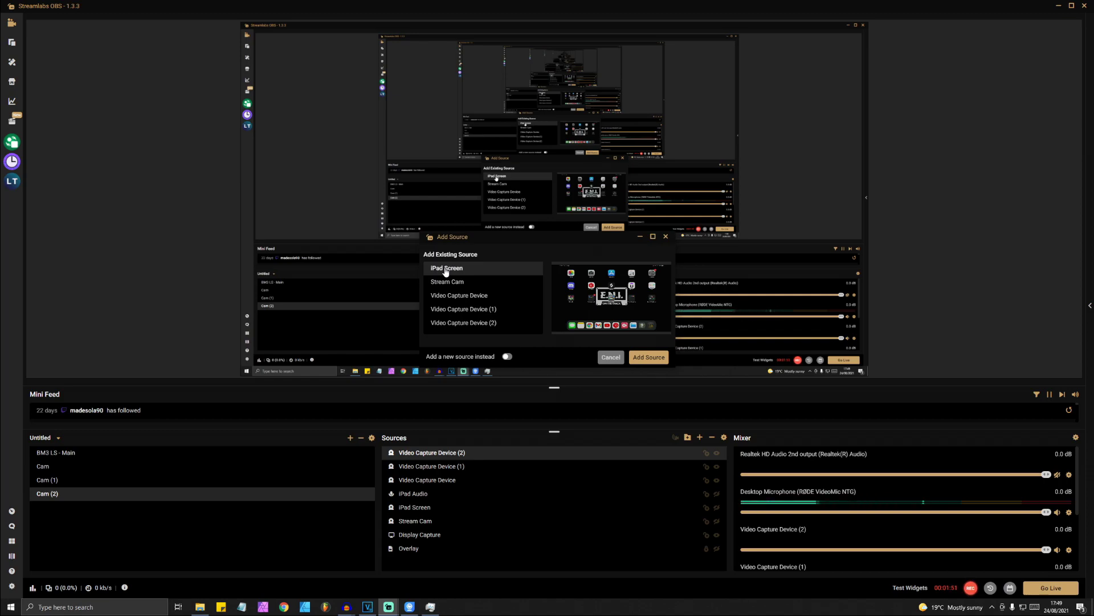
pyautogui.click(665, 236)
# Show the iPad Screen source and scale it down to the upper-left part of the canvas
pyautogui.click(712, 507)
pyautogui.click(717, 507)
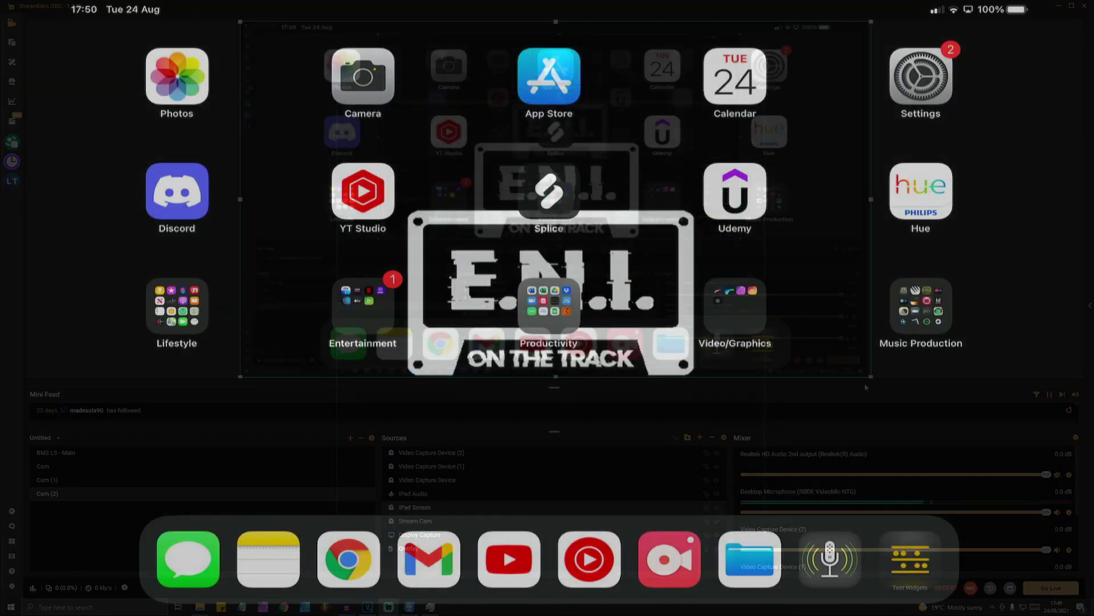
pyautogui.moveTo(870, 376); pyautogui.dragTo(579, 212)
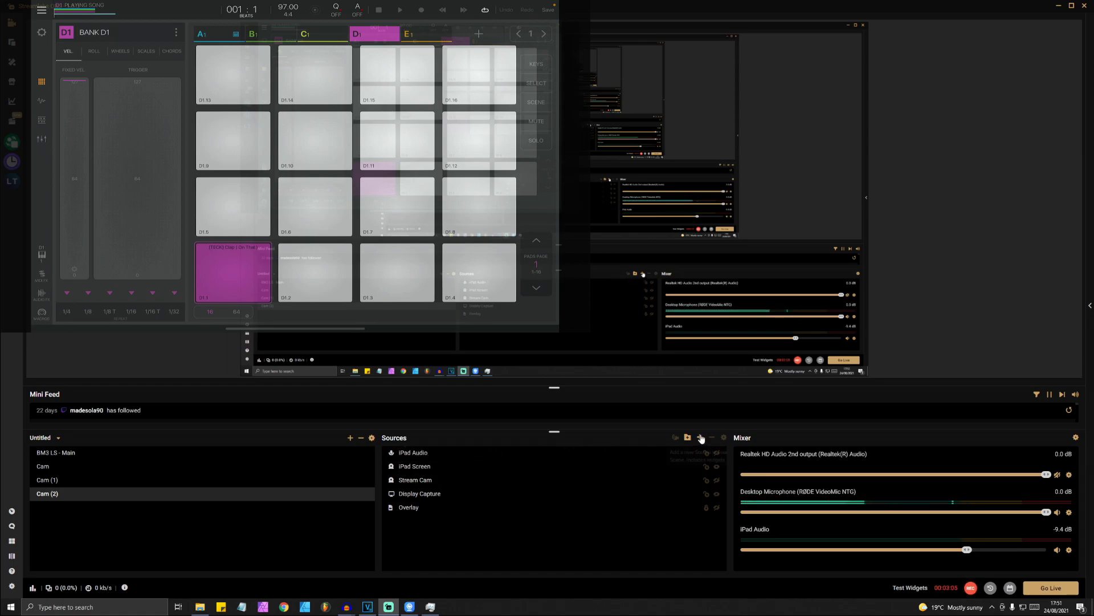
# Add a new Audio Input Capture source to the Cam (2) scene instead of reusing the existing iPad Audio
pyautogui.click(701, 439)
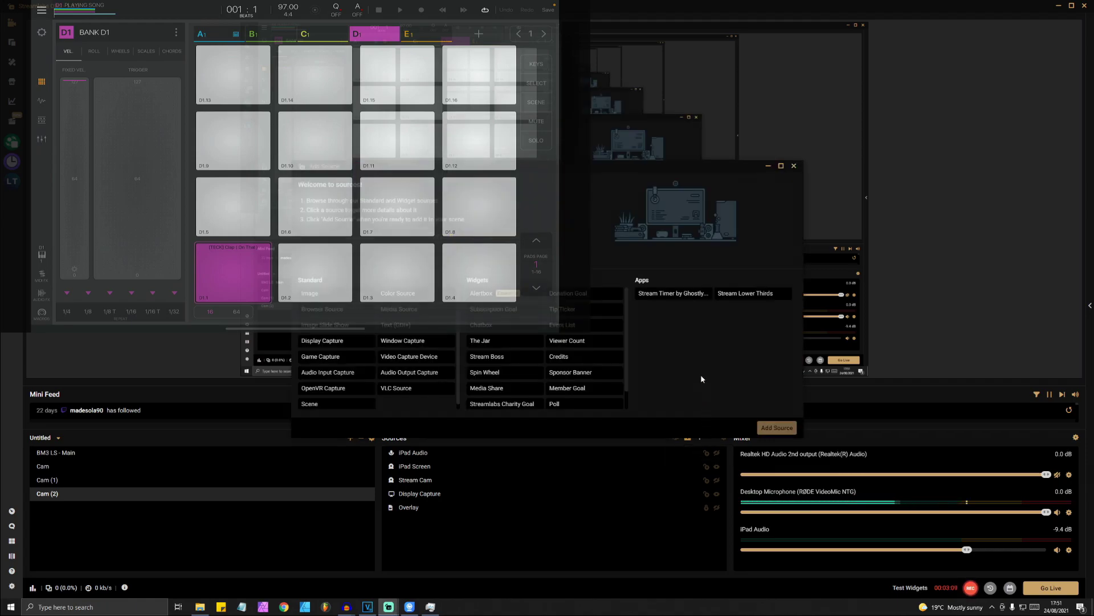
pyautogui.click(347, 379)
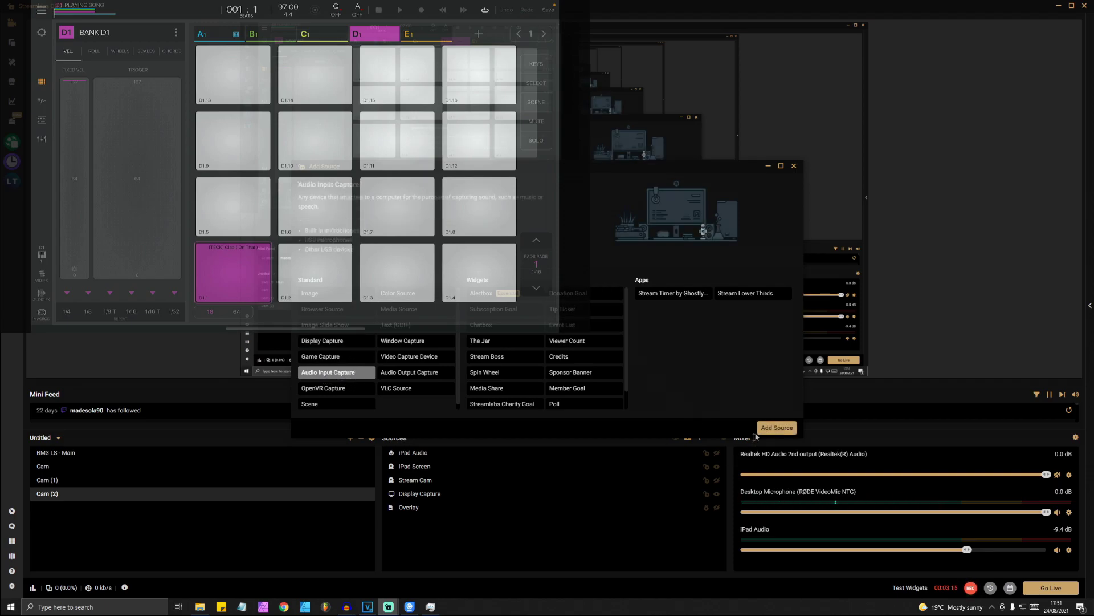
pyautogui.click(778, 427)
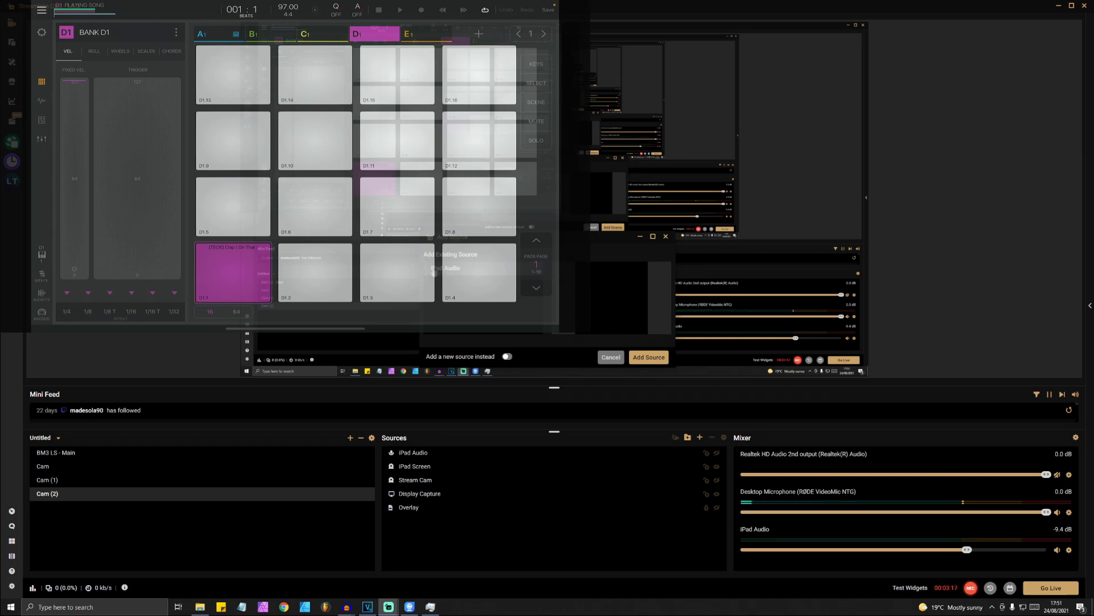
pyautogui.click(508, 357)
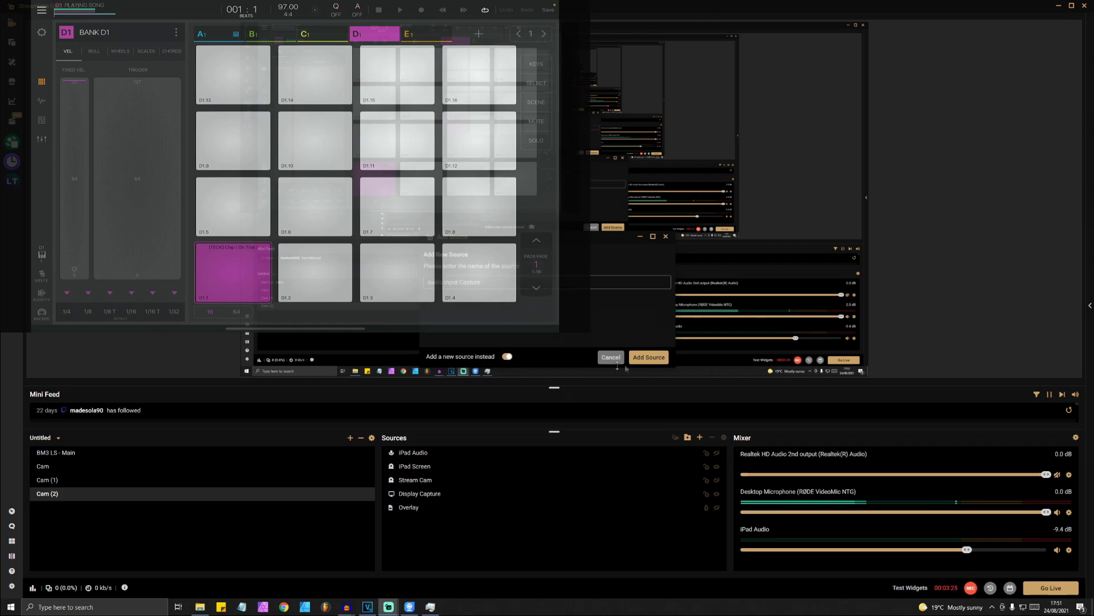
pyautogui.click(650, 357)
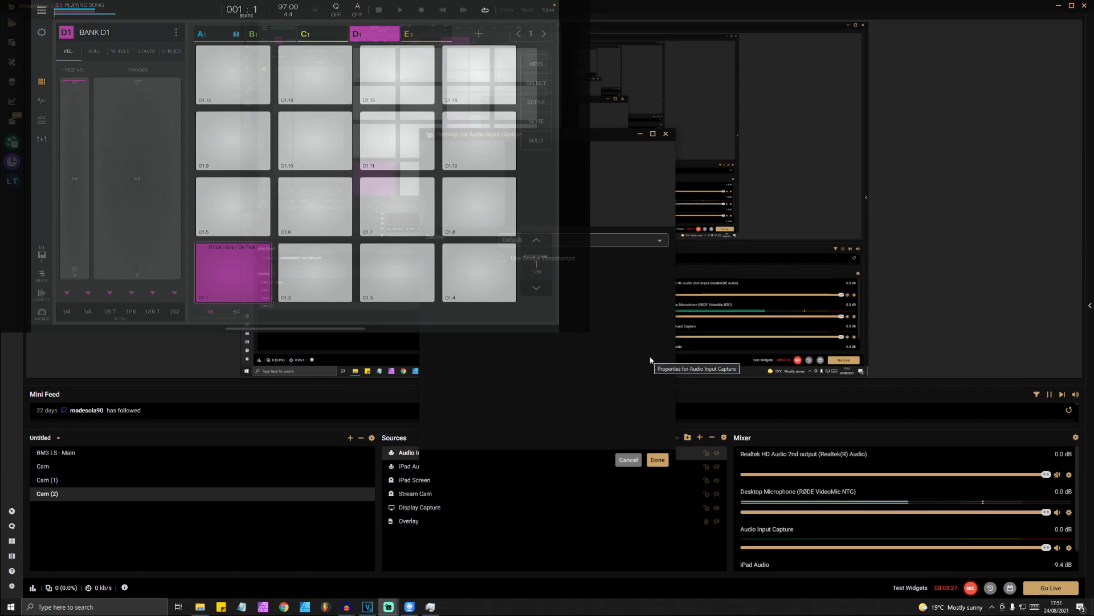
# Review the devices available for the Audio Input Capture source and cancel its settings
pyautogui.click(593, 240)
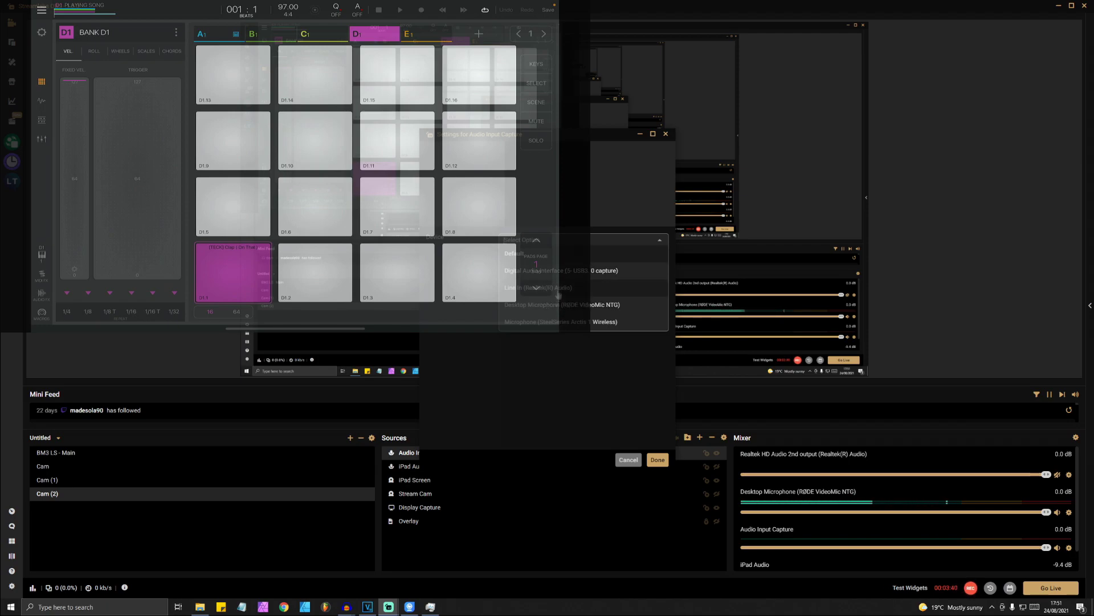
pyautogui.click(562, 399)
pyautogui.click(629, 459)
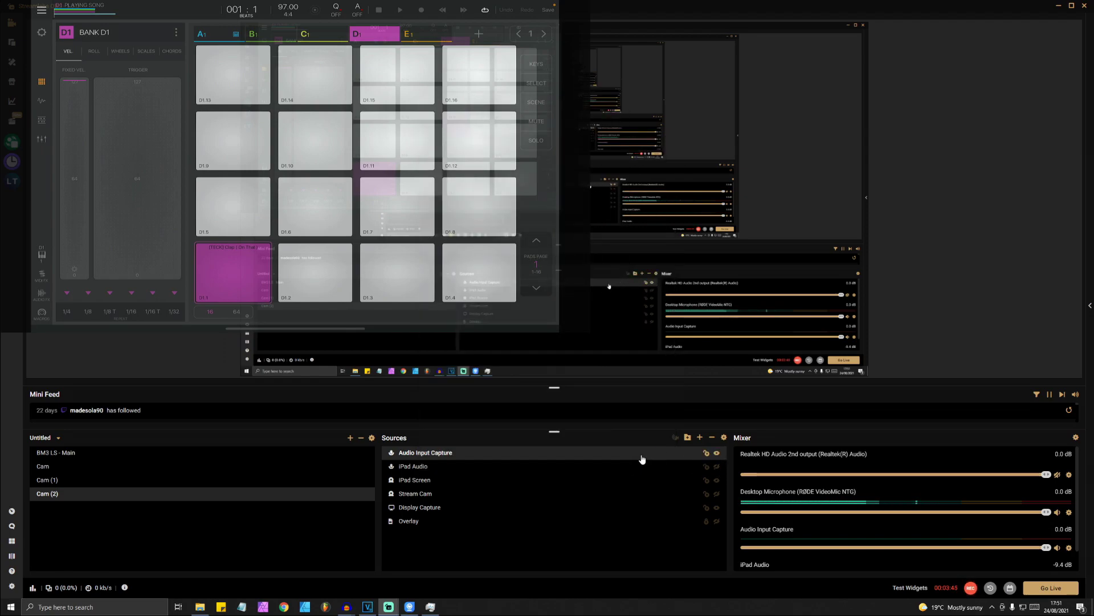
# Remove the Audio Input Capture source from the scene and turn on the iPad Audio source
pyautogui.click(712, 439)
pyautogui.click(571, 306)
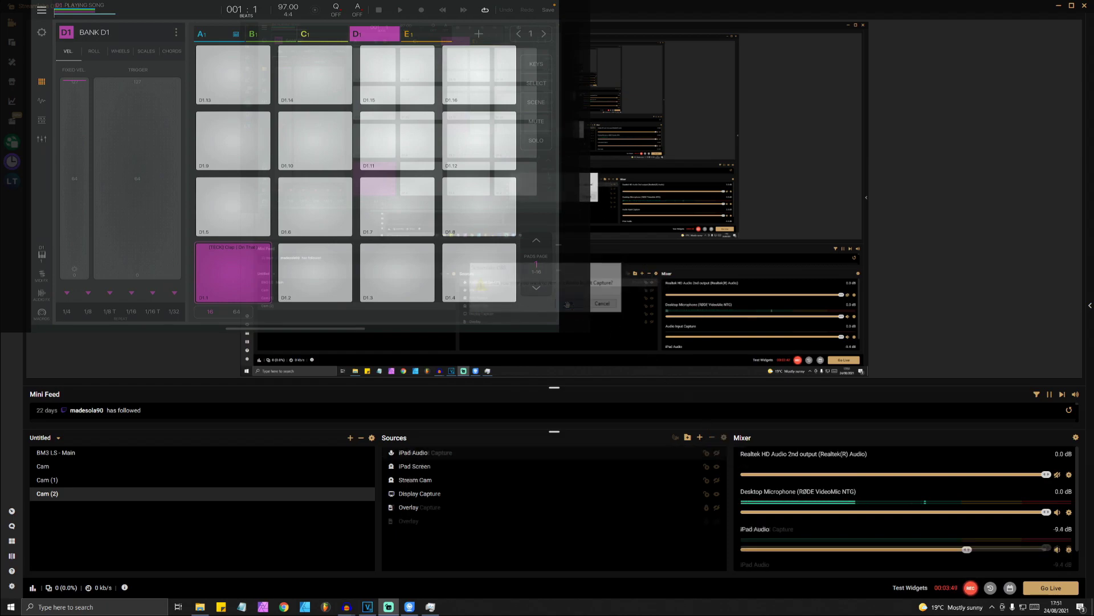
pyautogui.click(717, 454)
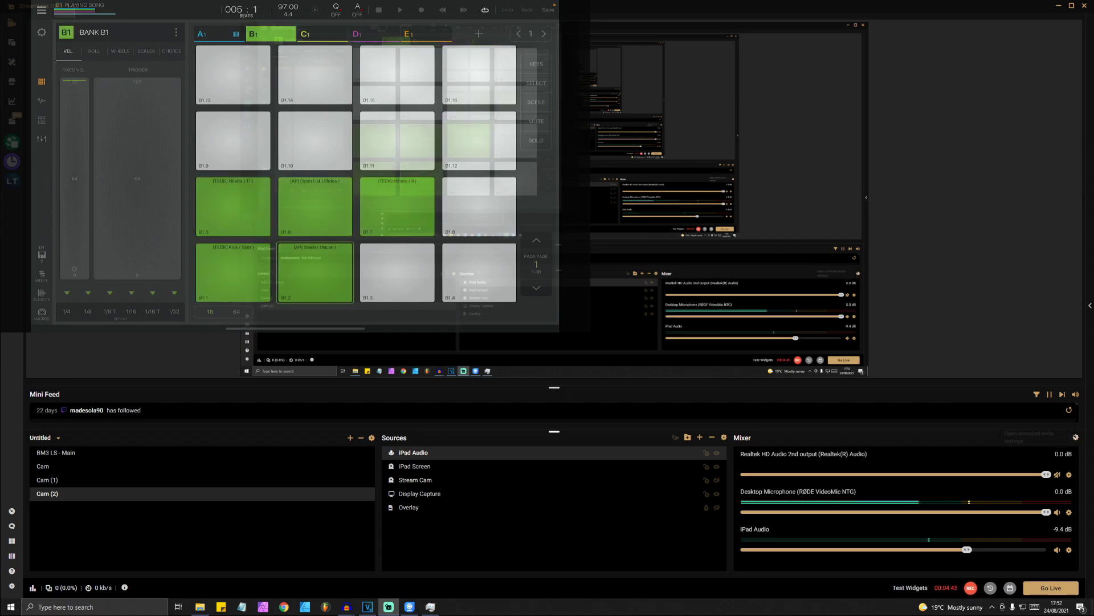
# Open the advanced audio settings and toggle track 1 for the iPad Audio source
pyautogui.click(1076, 438)
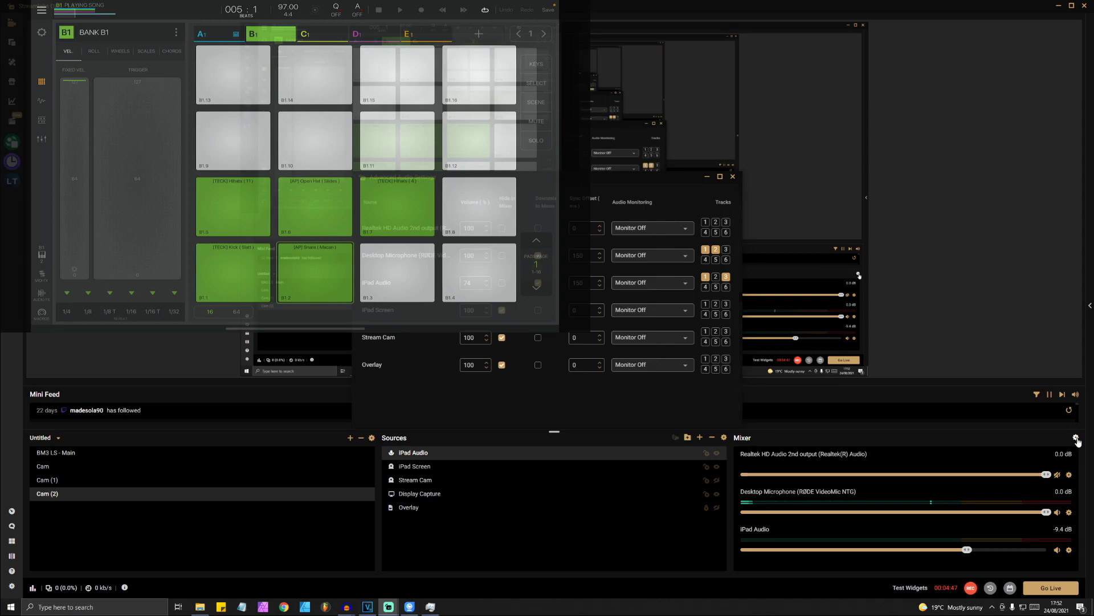
pyautogui.moveTo(652, 188); pyautogui.dragTo(826, 181)
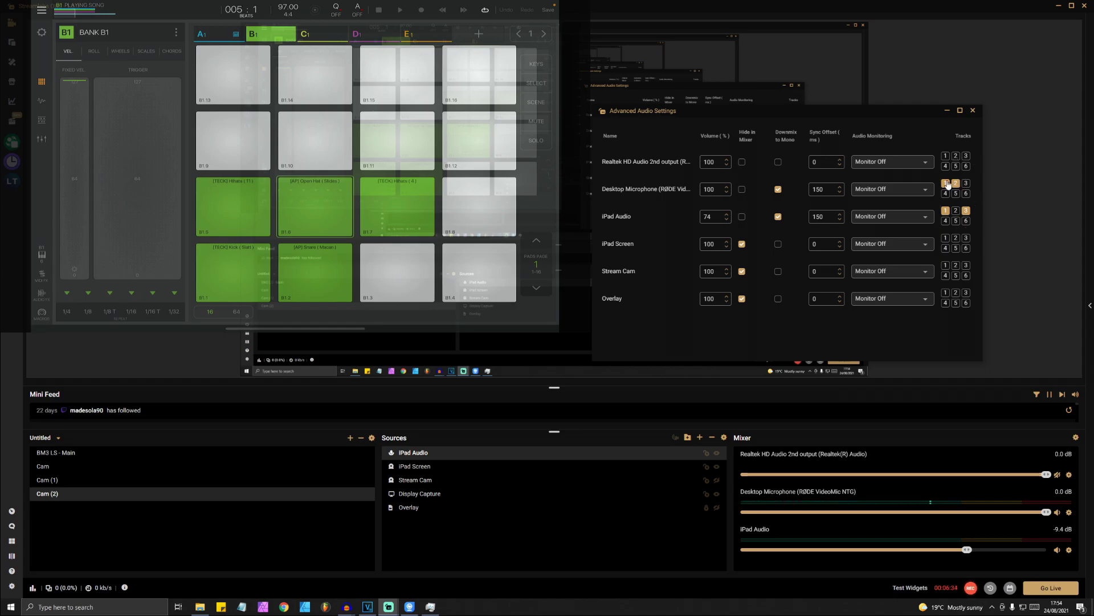
pyautogui.click(947, 212)
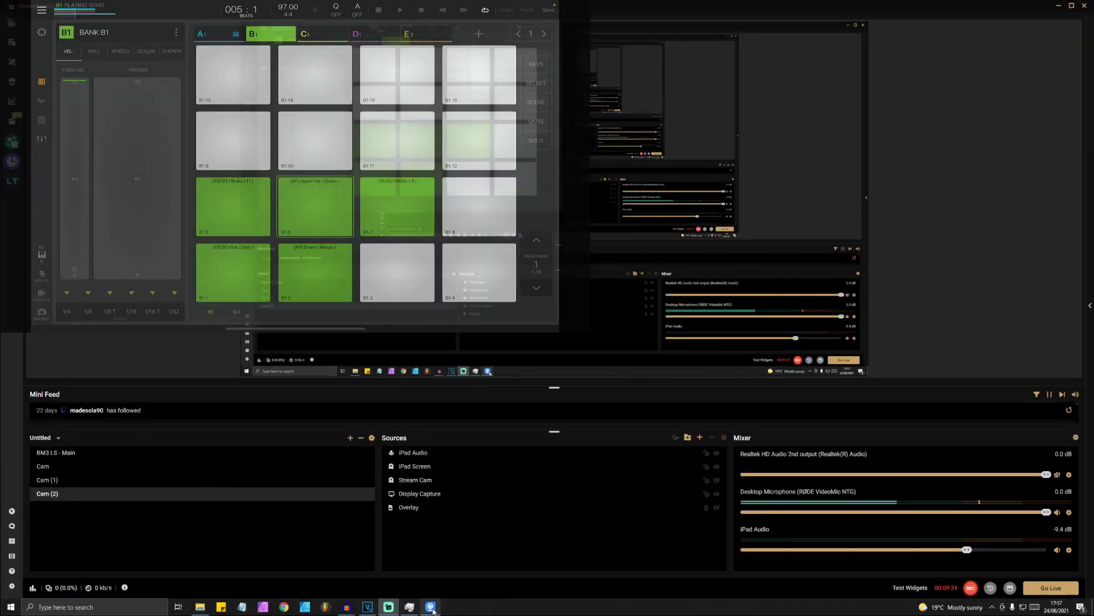
# Switch to iVCam to view the phone camera feed and return to Streamlabs OBS
pyautogui.click(432, 608)
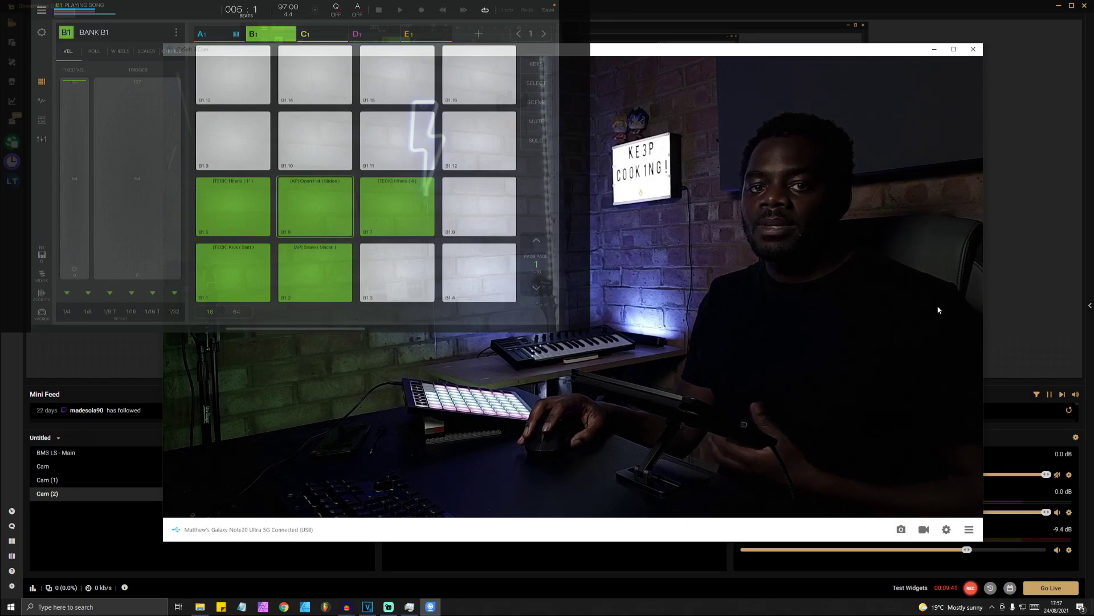
pyautogui.click(1029, 223)
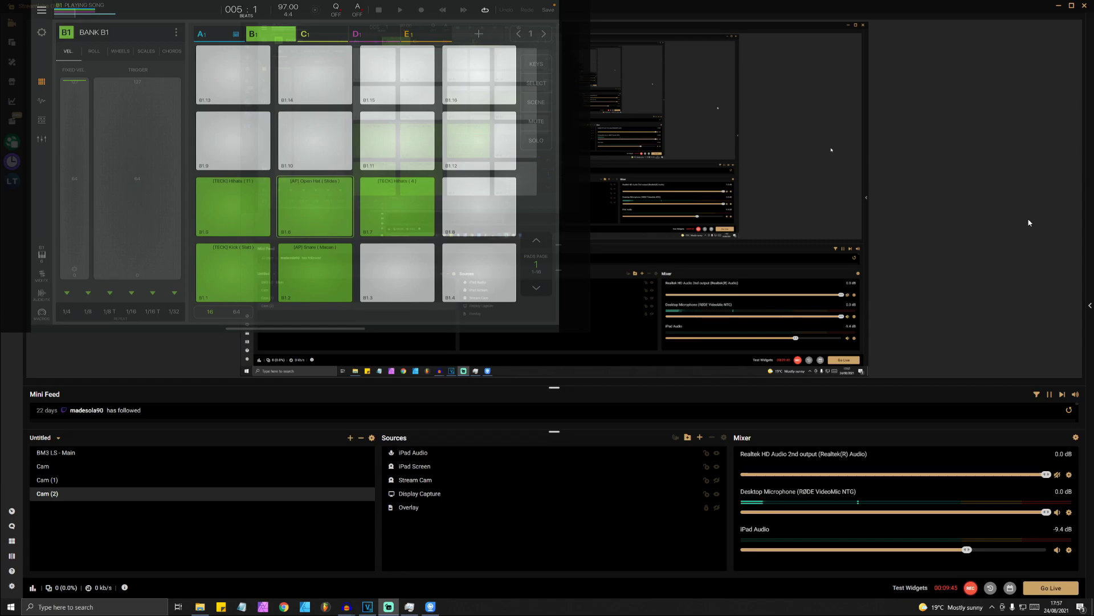